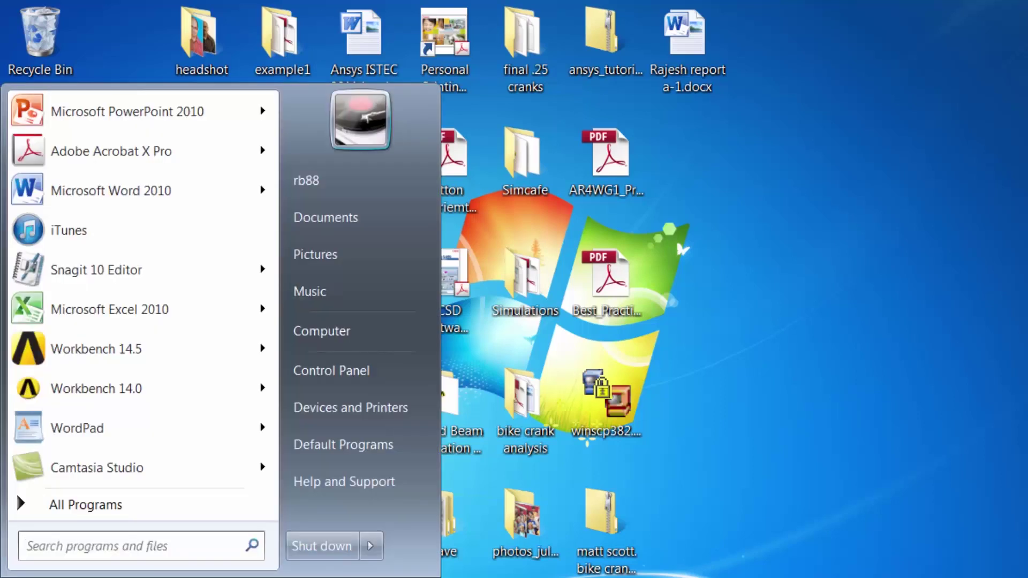
Launch ANSYS Workbench 14.5 from the ANSYS 14.5 program group and dismiss the Getting Started message
{"action": "left_click", "coordinate": [60, 506]}
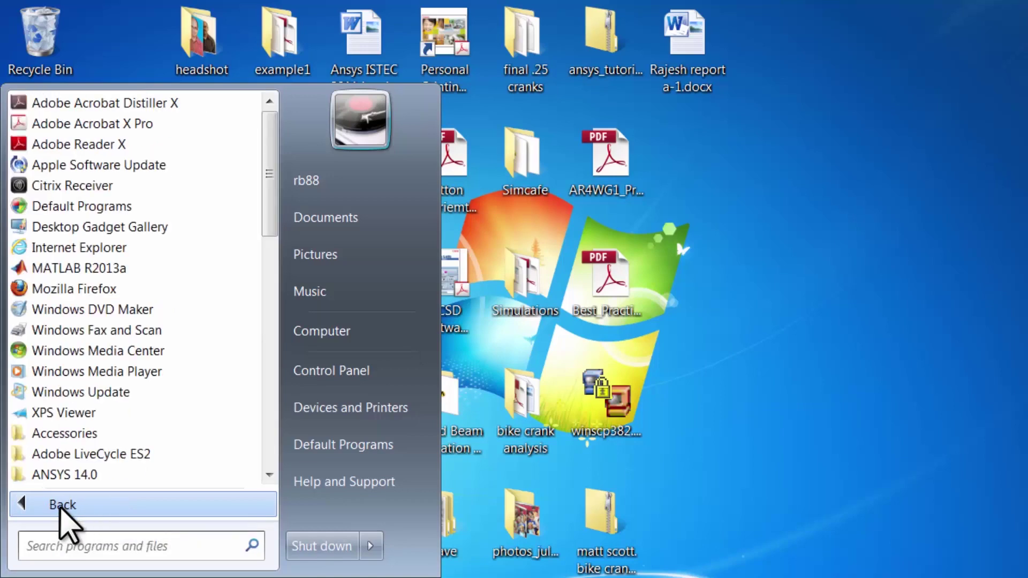
{"action": "left_click_drag", "start_coordinate": [275, 210], "coordinate": [273, 275]}
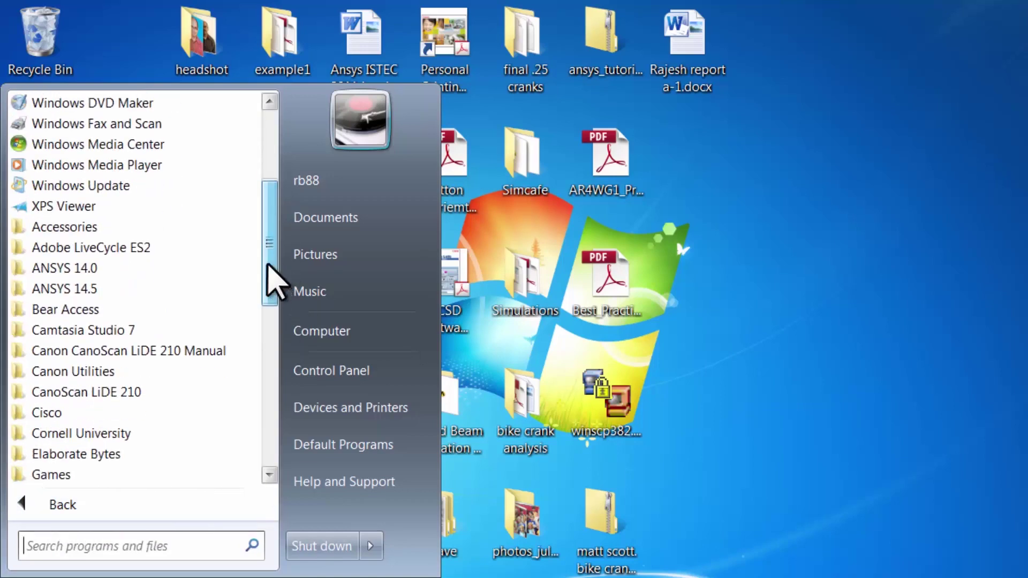
{"action": "left_click", "coordinate": [79, 295]}
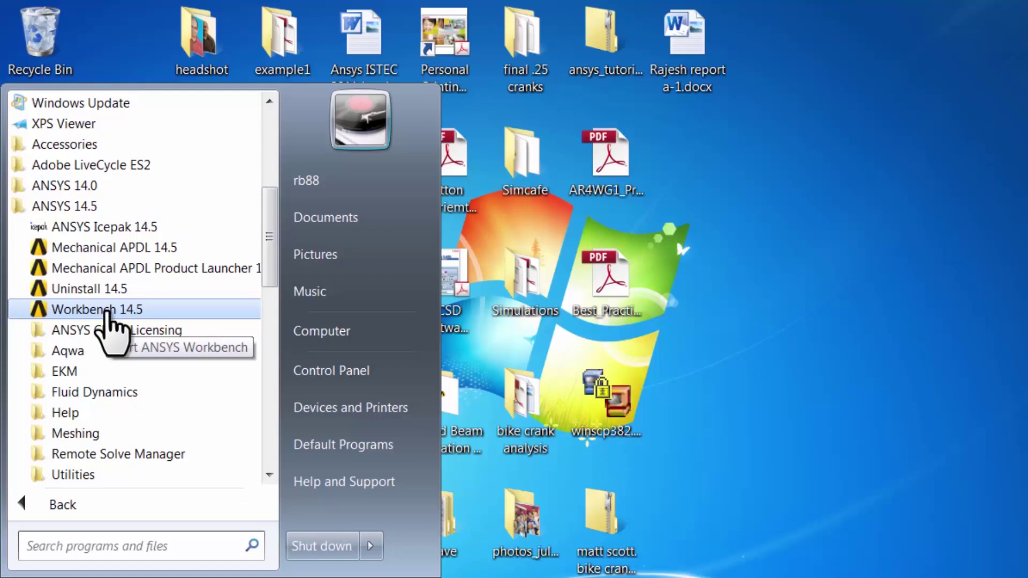
{"action": "left_click", "coordinate": [110, 311]}
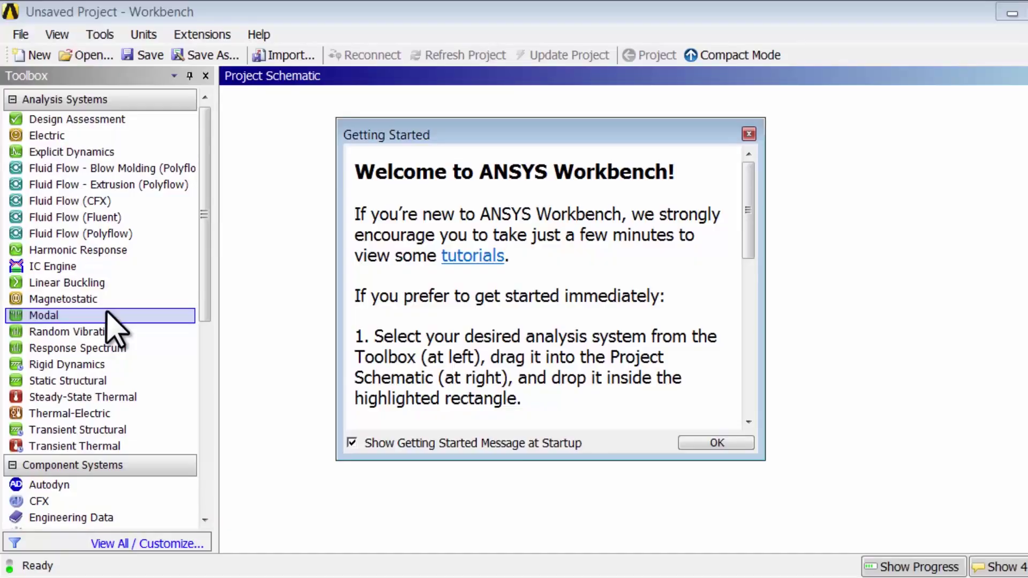
{"action": "left_click", "coordinate": [745, 442]}
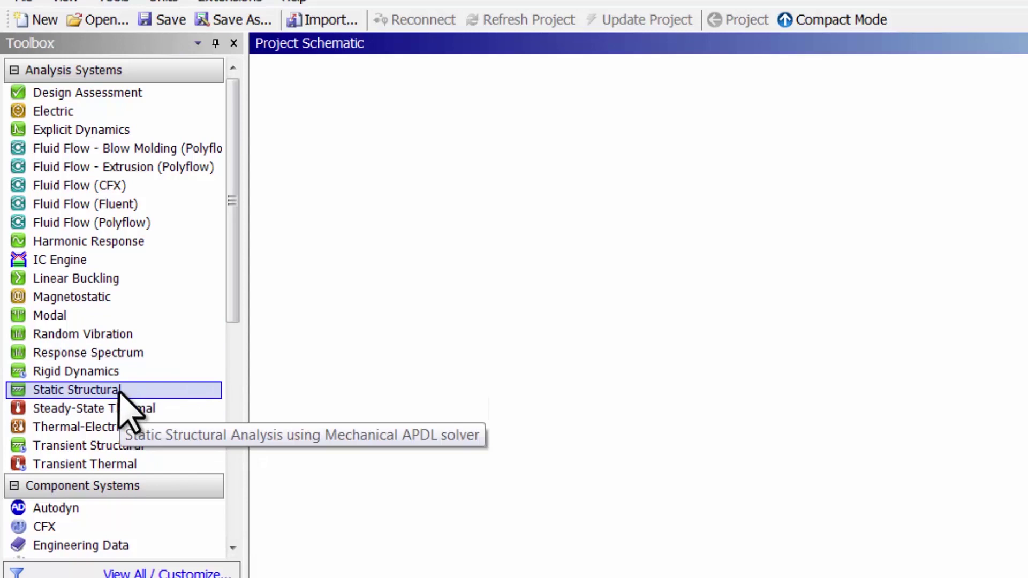
Create a standalone Static Structural analysis system in the project schematic and name it Crank
{"action": "left_click_drag", "start_coordinate": [118, 391], "coordinate": [383, 147]}
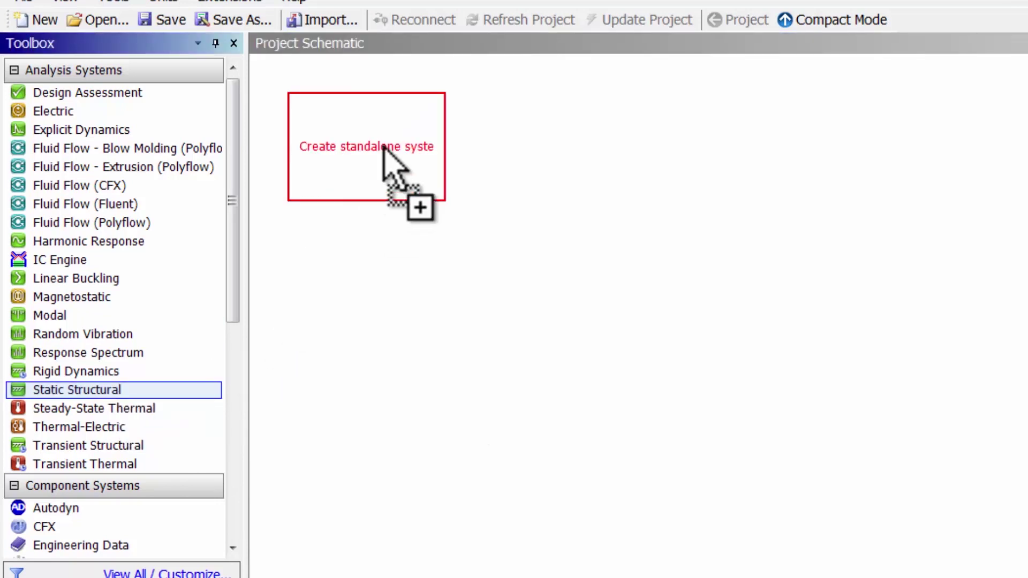
{"action": "left_click_drag", "start_coordinate": [383, 147], "coordinate": [384, 146]}
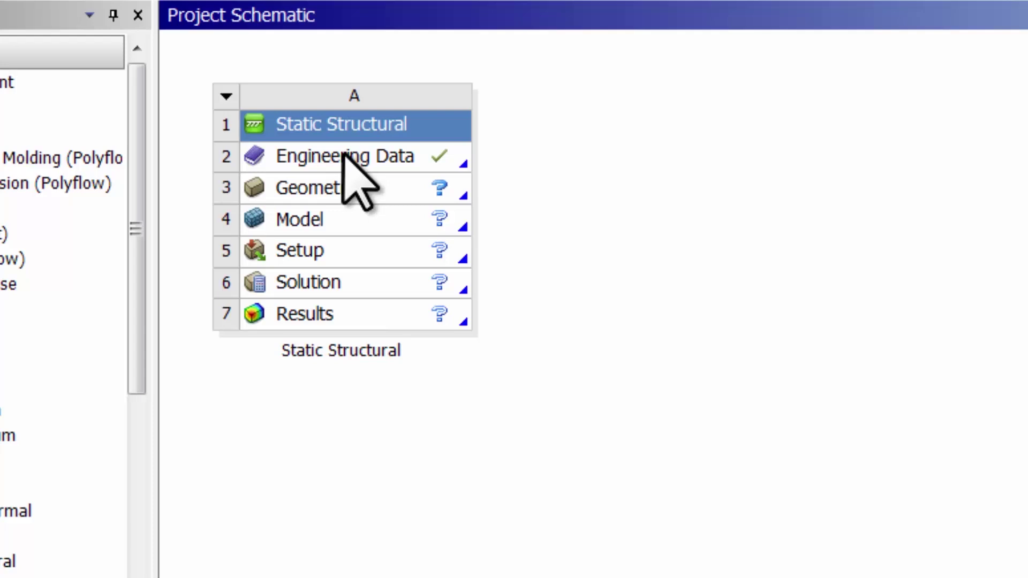
{"action": "double_click", "coordinate": [328, 352]}
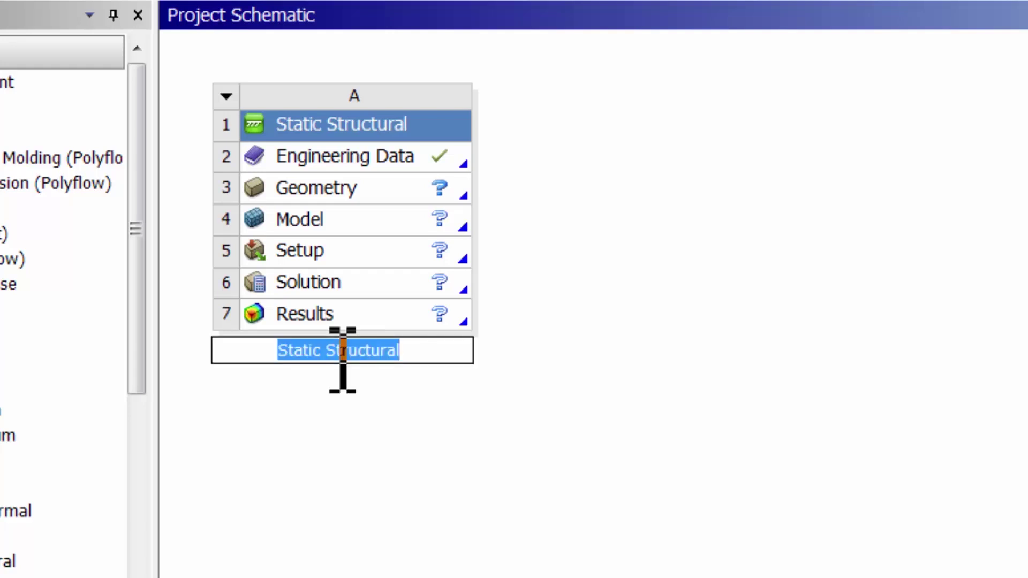
{"action": "type", "text": "Crack"}
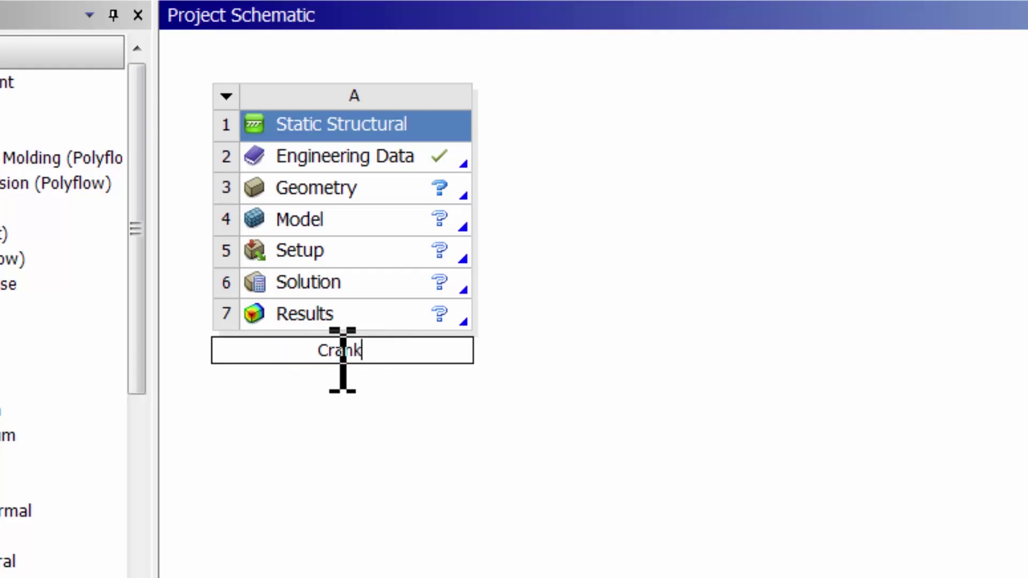
{"action": "key", "text": "Return"}
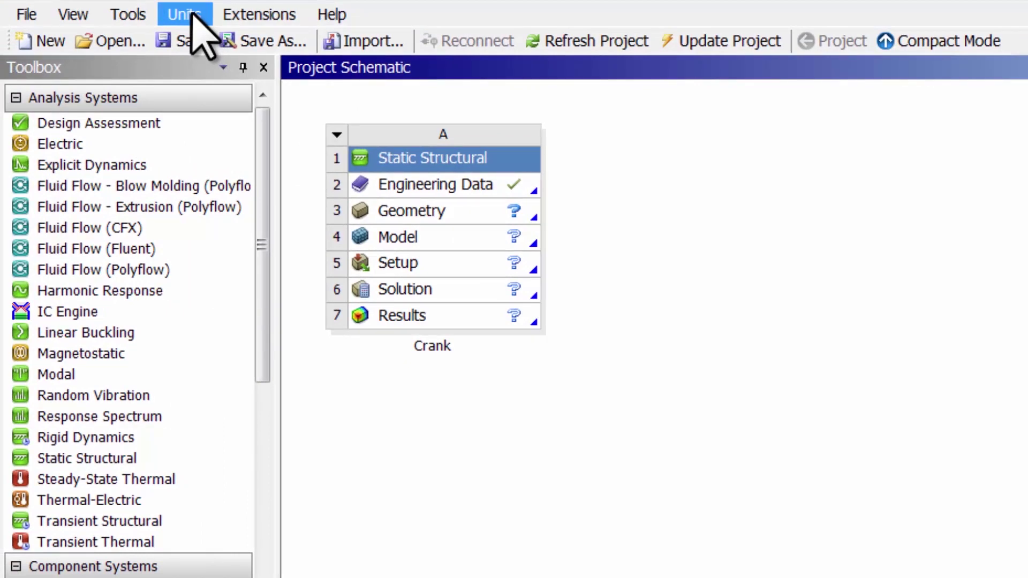
Set the project units to U.S. Engineering (lb,in,s,R,A,lbf,V) and open the Crank system's Engineering Data
{"action": "left_click", "coordinate": [185, 15]}
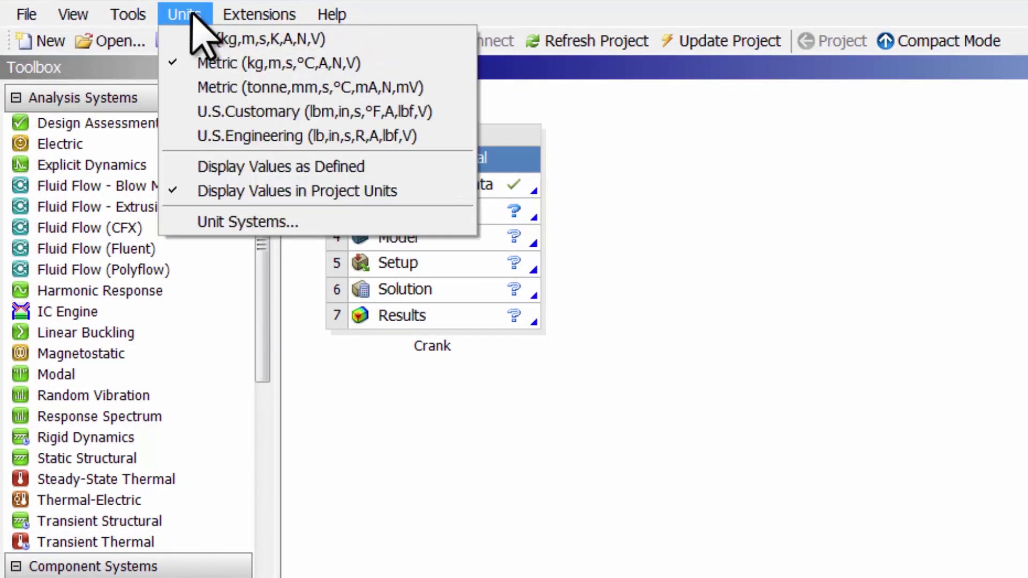
{"action": "left_click", "coordinate": [225, 137]}
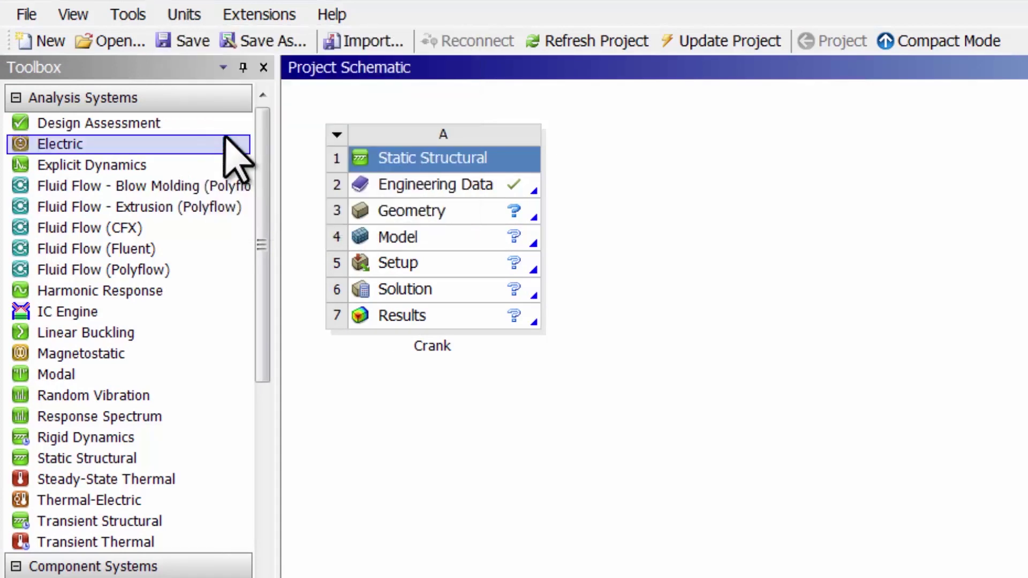
{"action": "double_click", "coordinate": [468, 184]}
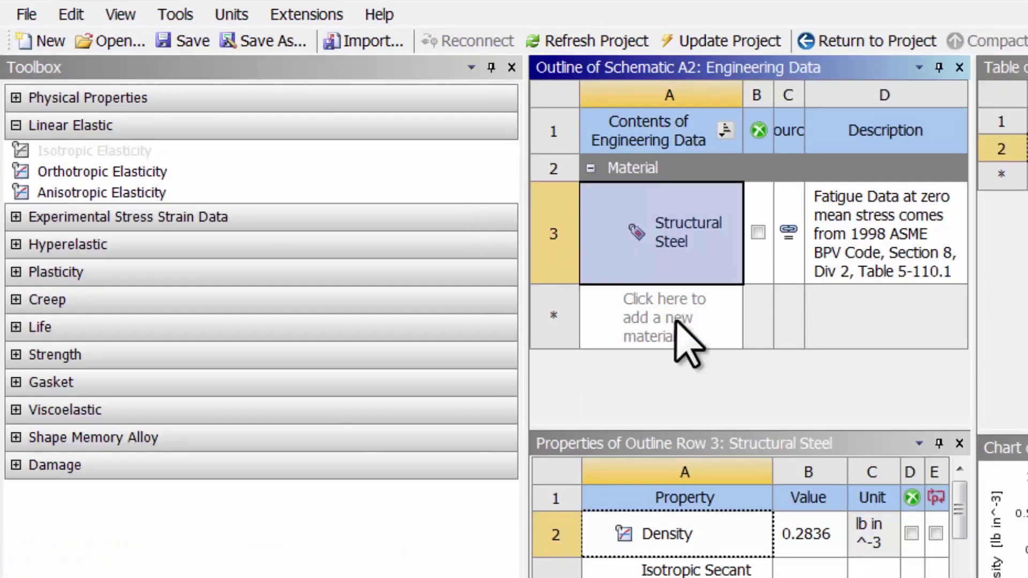
Switch to Firefox to check the crank's material in the Problem Specification page, and return to Workbench
{"action": "left_click", "coordinate": [670, 321]}
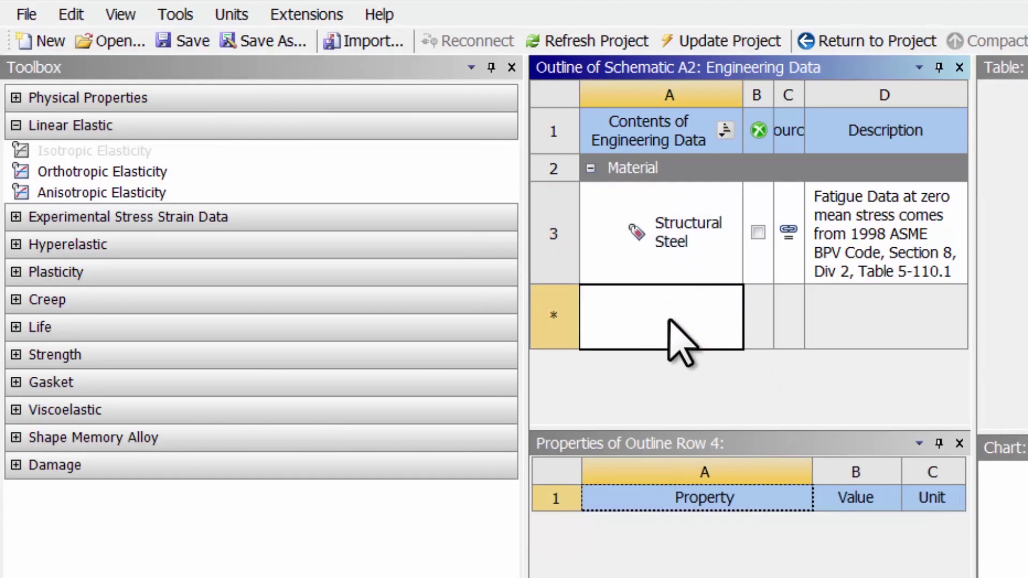
{"action": "key", "text": "alt+Tab"}
{"action": "key", "text": "alt+Tab"}
{"action": "key", "text": "alt+Tab"}
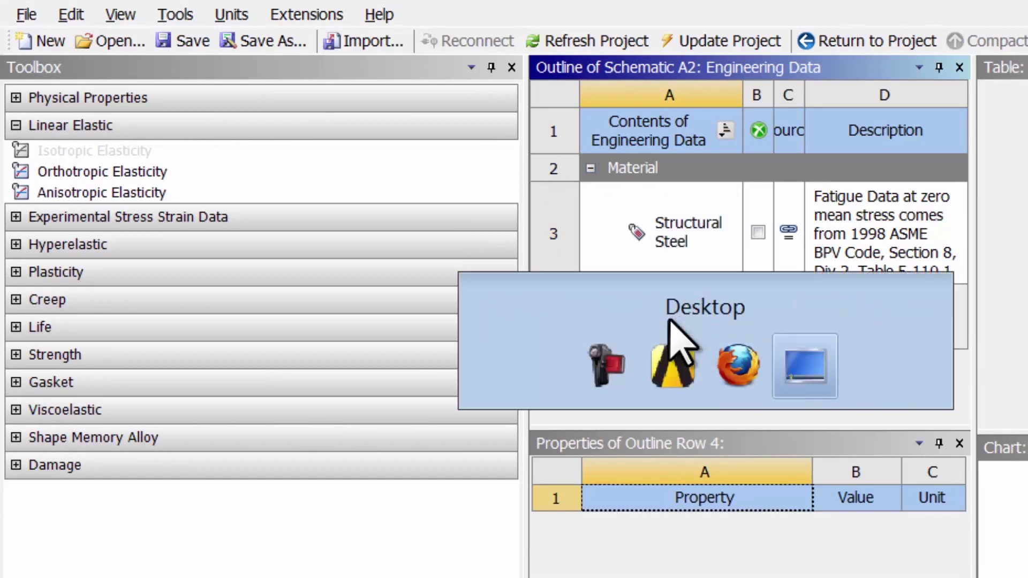
{"action": "key", "text": "alt+Tab"}
{"action": "key", "text": "alt+Tab"}
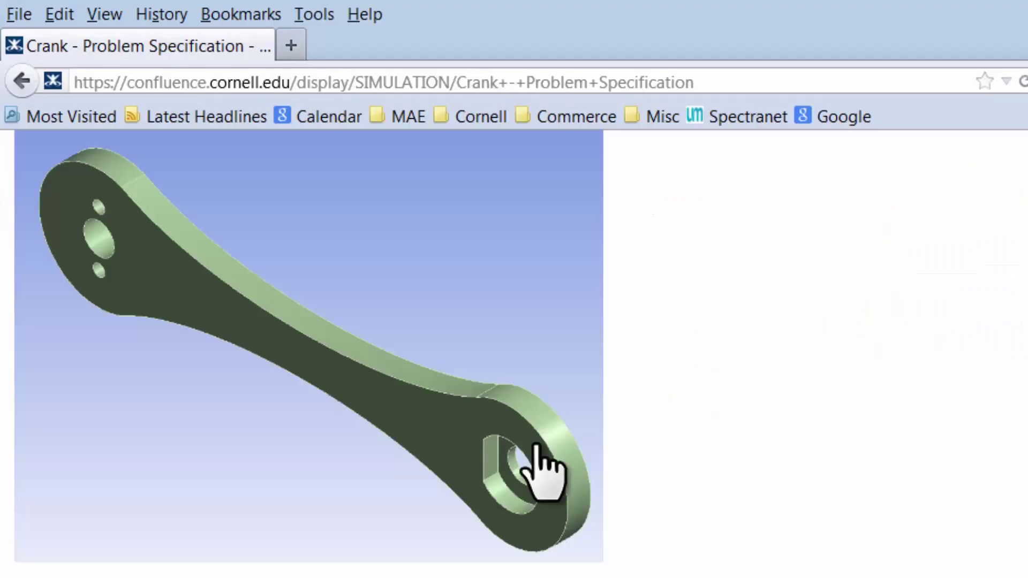
{"action": "scroll", "coordinate": [541, 477], "scroll_direction": "down", "scroll_amount": 3}
{"action": "scroll", "coordinate": [643, 501], "scroll_direction": "down", "scroll_amount": 5}
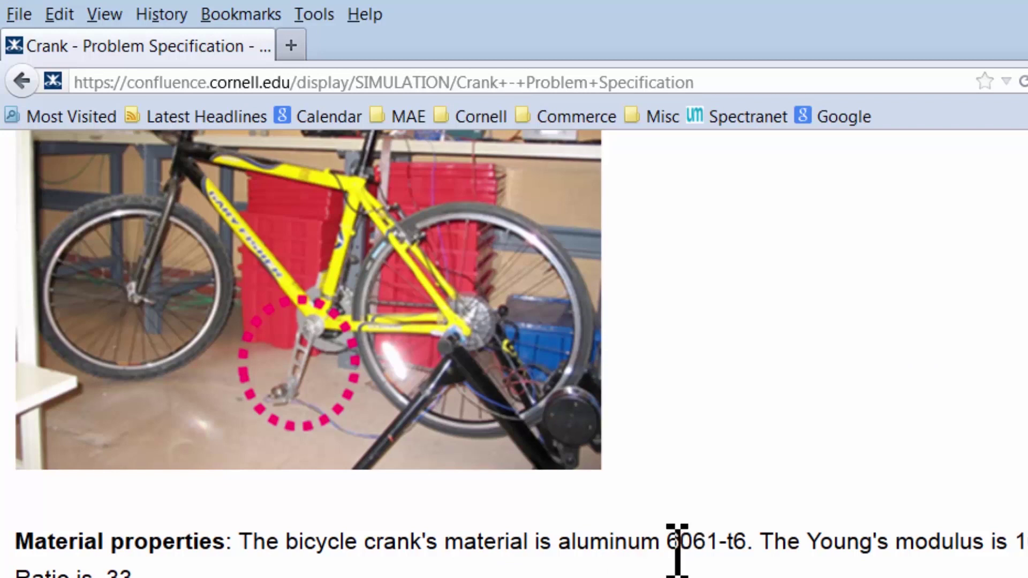
{"action": "key", "text": "alt+Tab"}
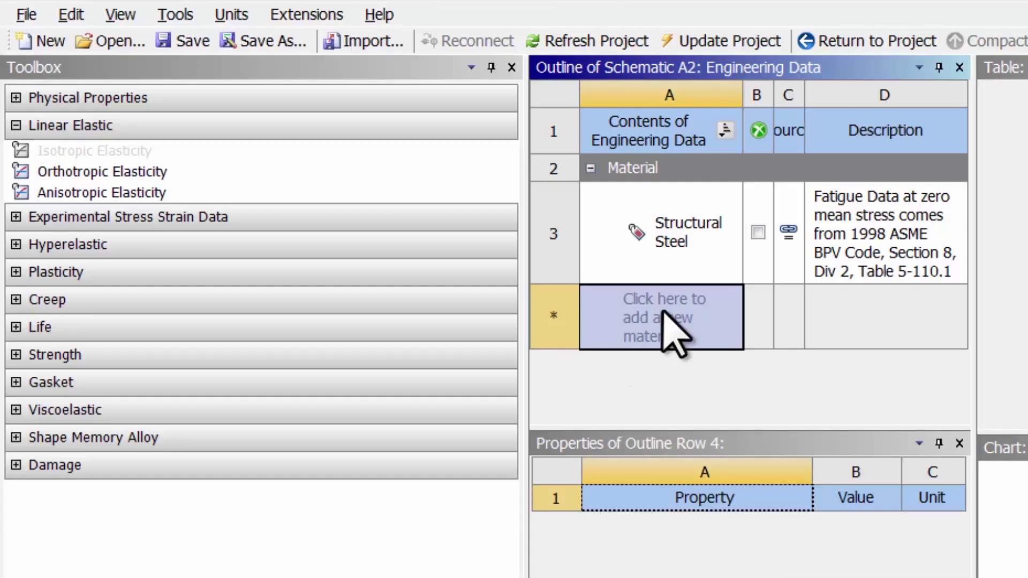
Add a new material named Al 6061-t6 to the Engineering Data outline
{"action": "left_click", "coordinate": [657, 311]}
{"action": "type", "text": "Al"}
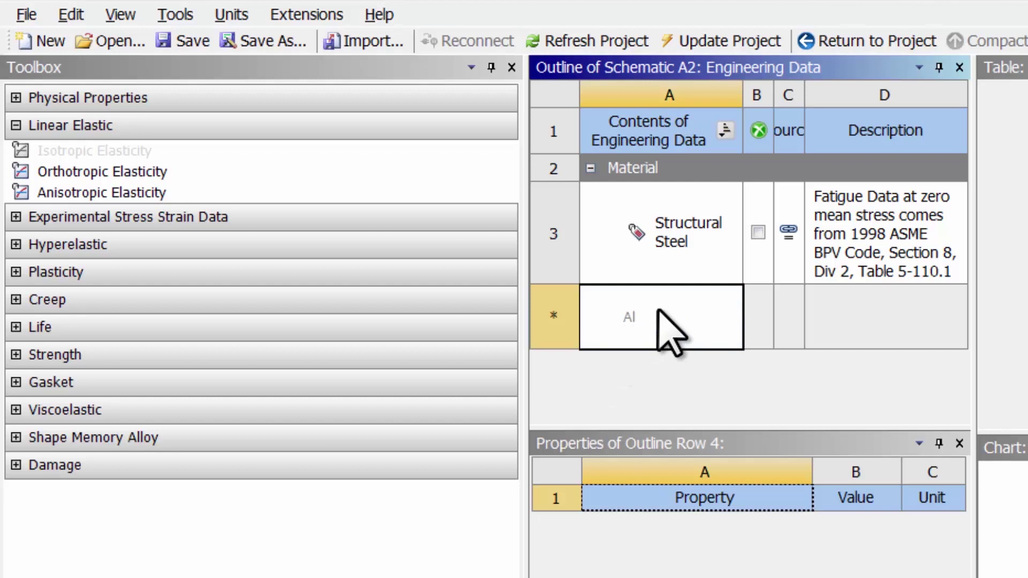
{"action": "type", "text": " 6061"}
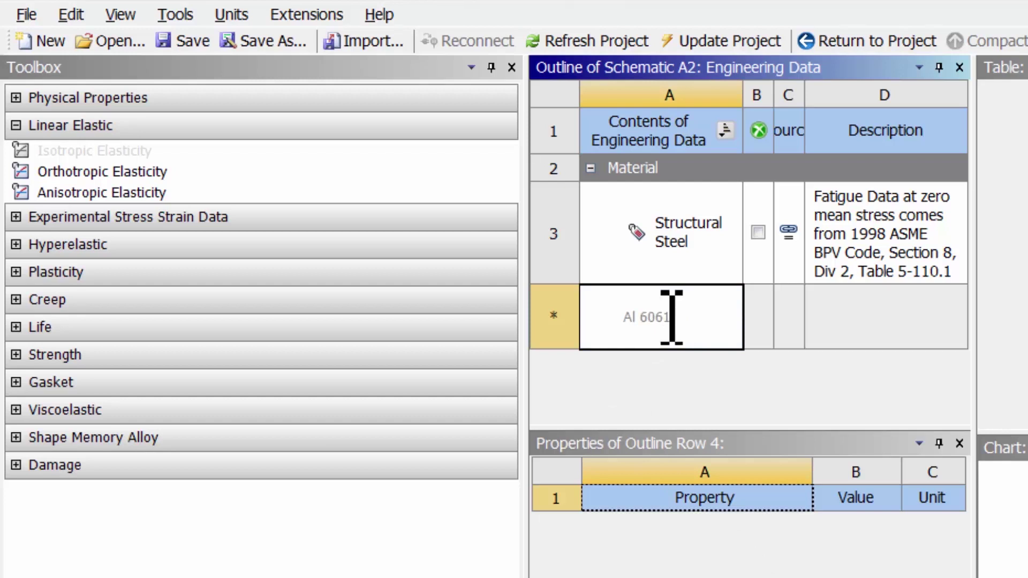
{"action": "type", "text": "-t6"}
{"action": "key", "text": "Return"}
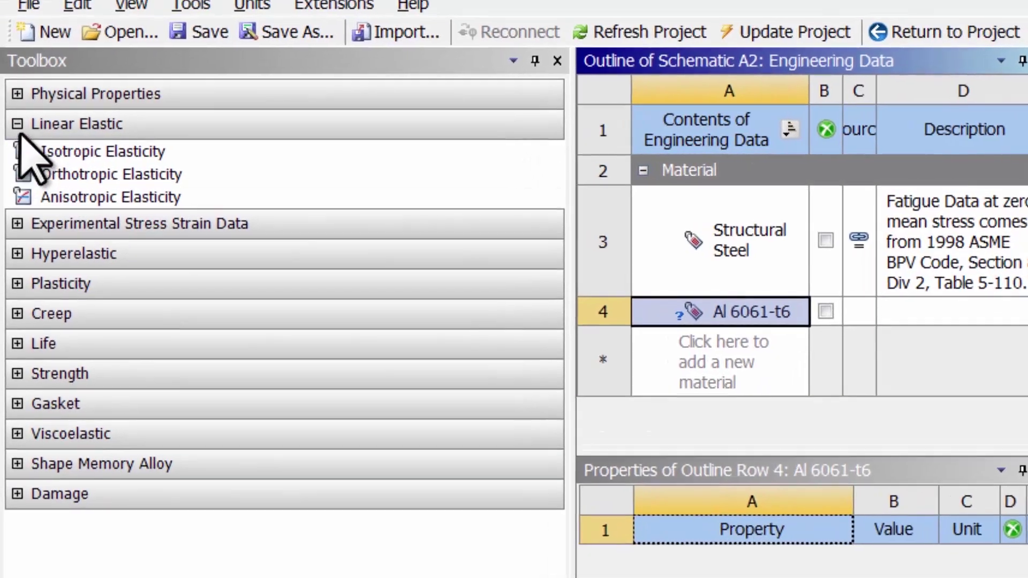
Add the Isotropic Elasticity property from the Linear Elastic group to the Al 6061-t6 material
{"action": "left_click", "coordinate": [16, 125]}
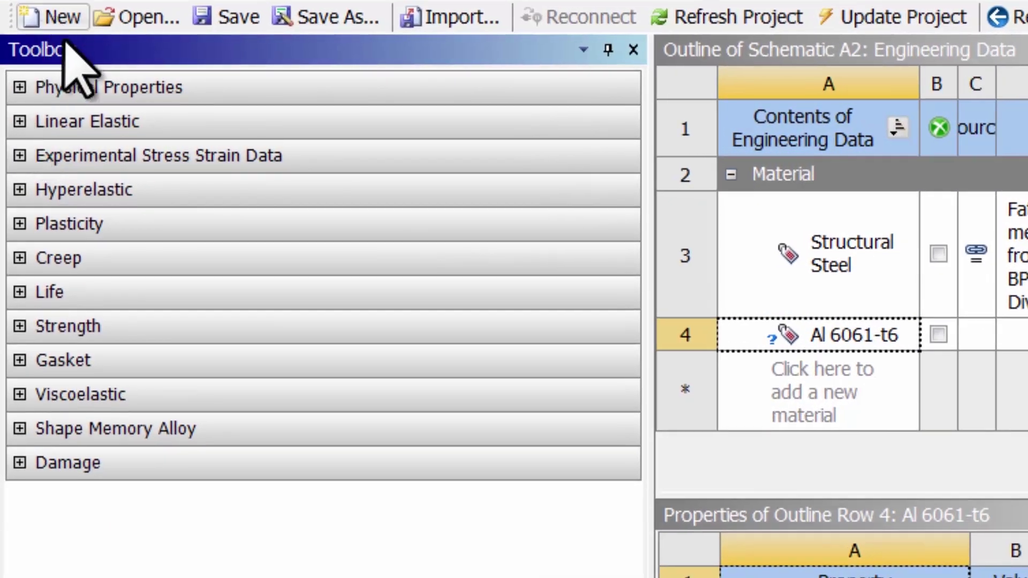
{"action": "left_click", "coordinate": [19, 121]}
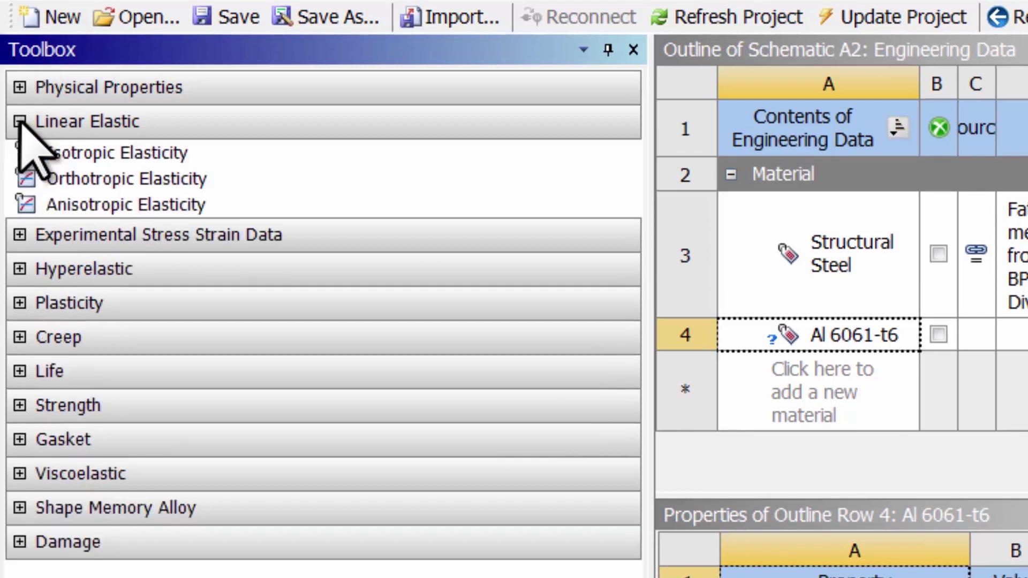
{"action": "double_click", "coordinate": [107, 154]}
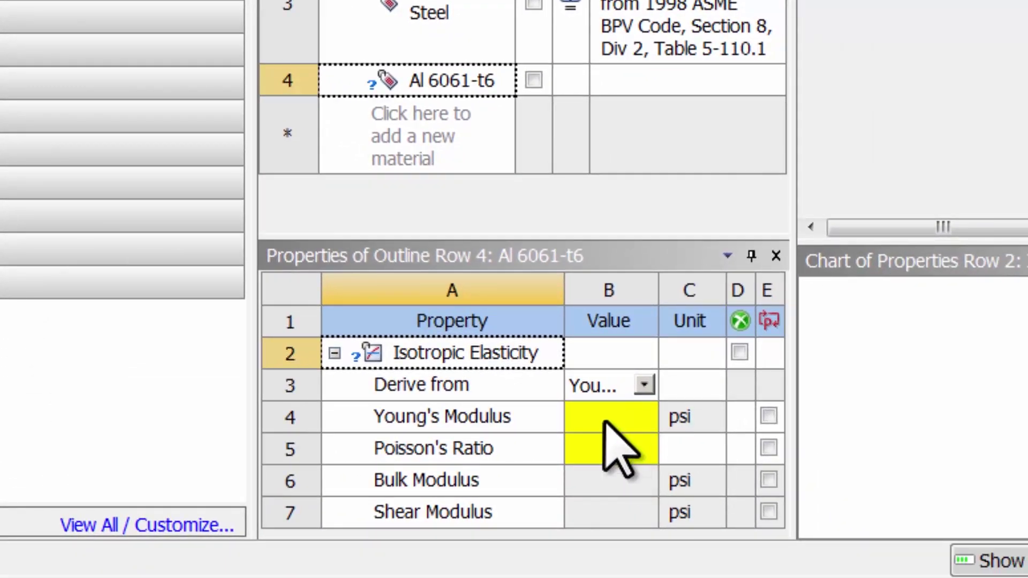
Consult the problem specification and set Al 6061-t6's Young's Modulus to 1e7 psi and Poisson's Ratio to 0.33
{"action": "key", "text": "alt+Tab"}
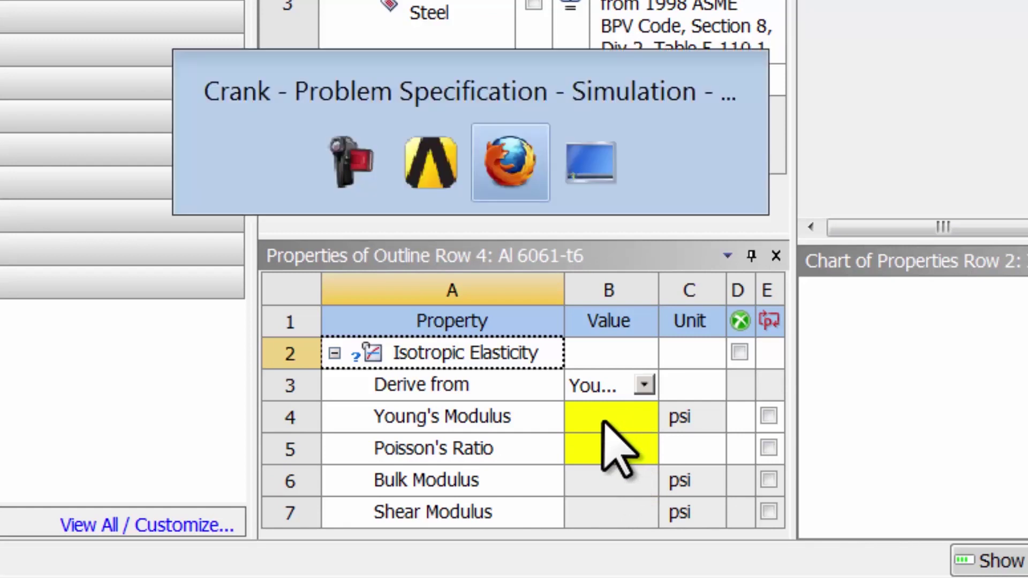
{"action": "key", "text": "alt+Tab"}
{"action": "key", "text": "alt+Tab"}
{"action": "key", "text": "alt+Tab"}
{"action": "key", "text": "alt+Tab"}
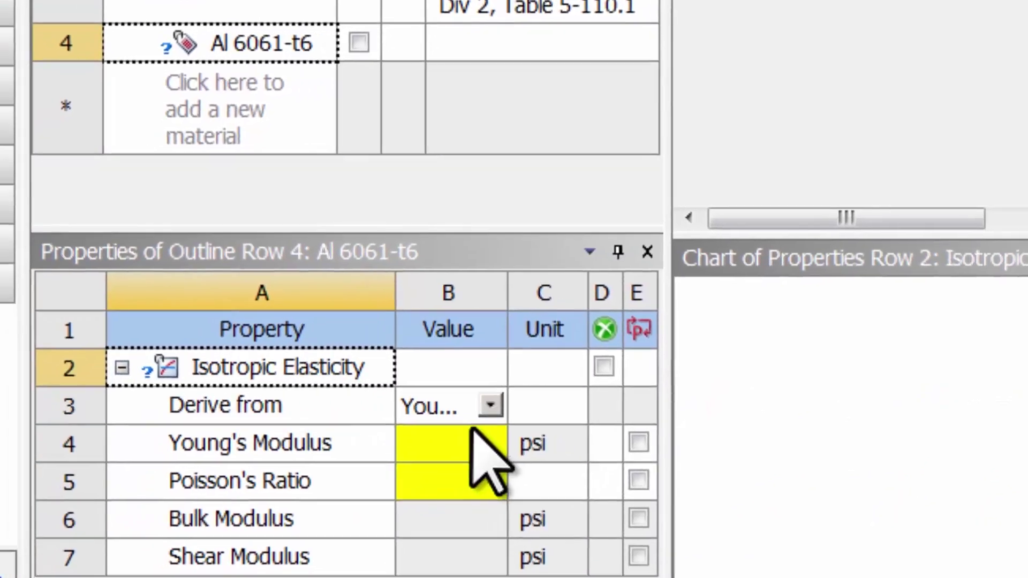
{"action": "left_click", "coordinate": [506, 442]}
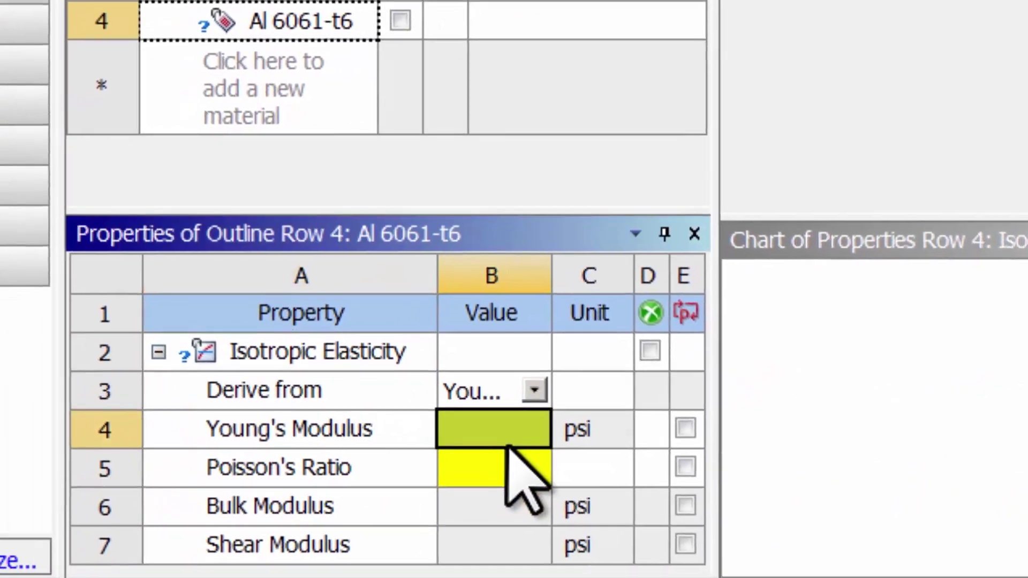
{"action": "type", "text": "1e7"}
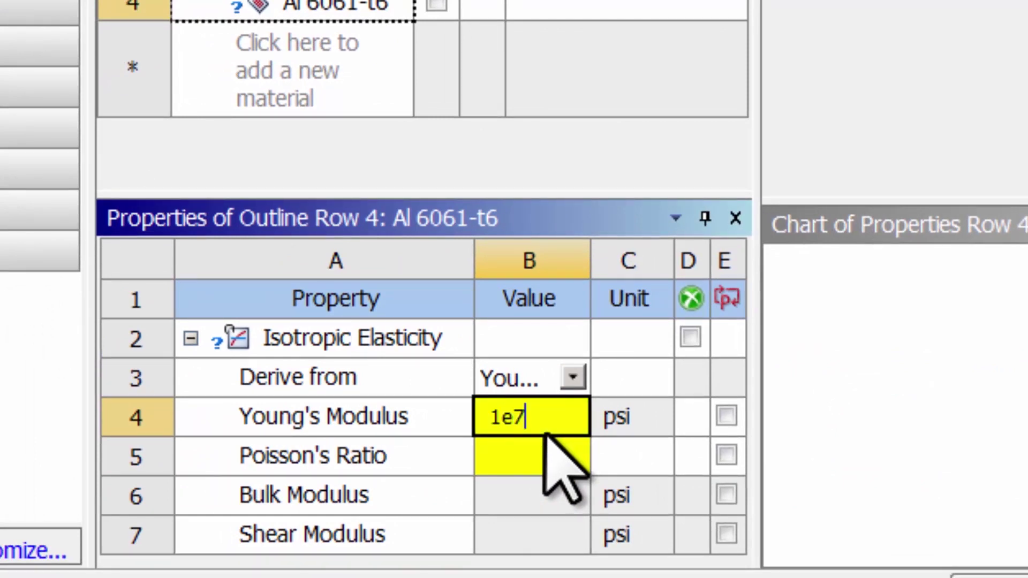
{"action": "left_click", "coordinate": [538, 460]}
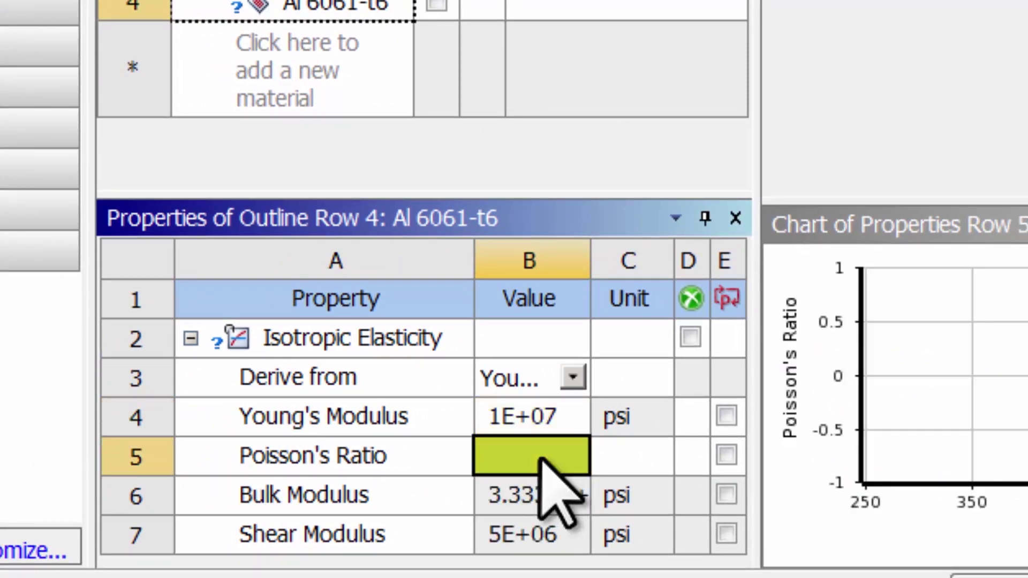
{"action": "type", "text": "0.33"}
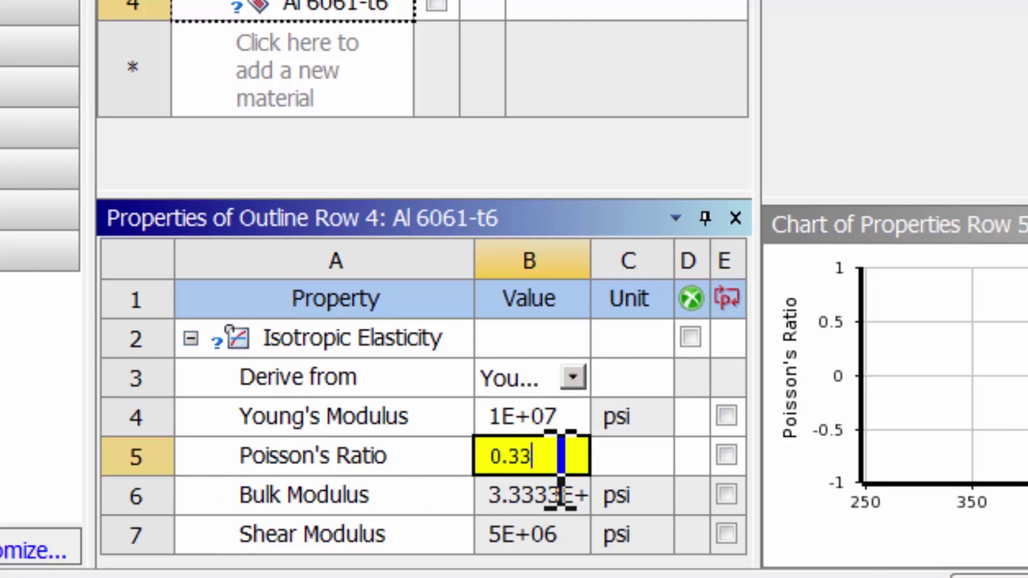
{"action": "key", "text": "Return"}
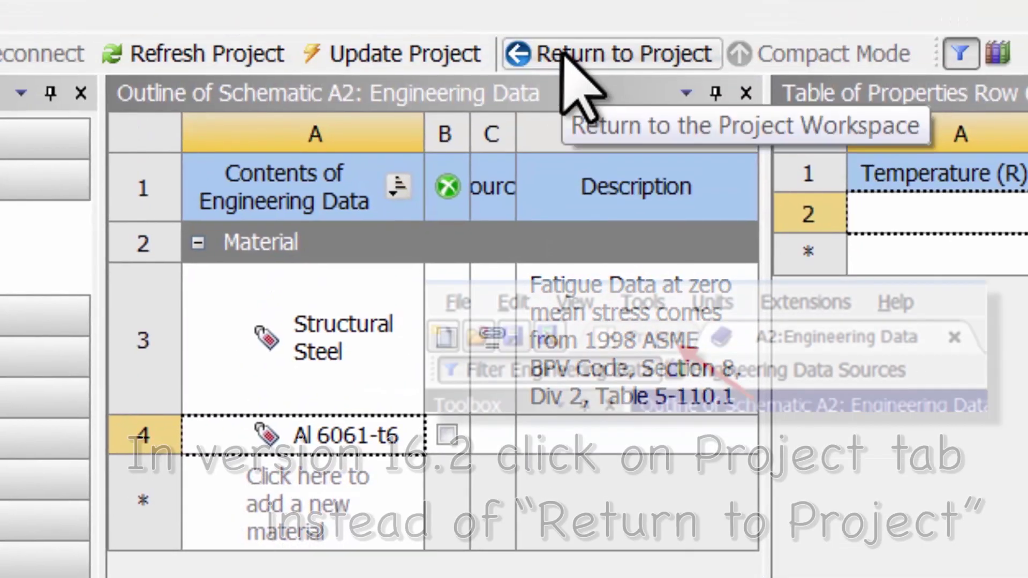
Return to the project schematic and save the project as crank in the home\simcafe\crank\live folder
{"action": "left_click", "coordinate": [562, 54]}
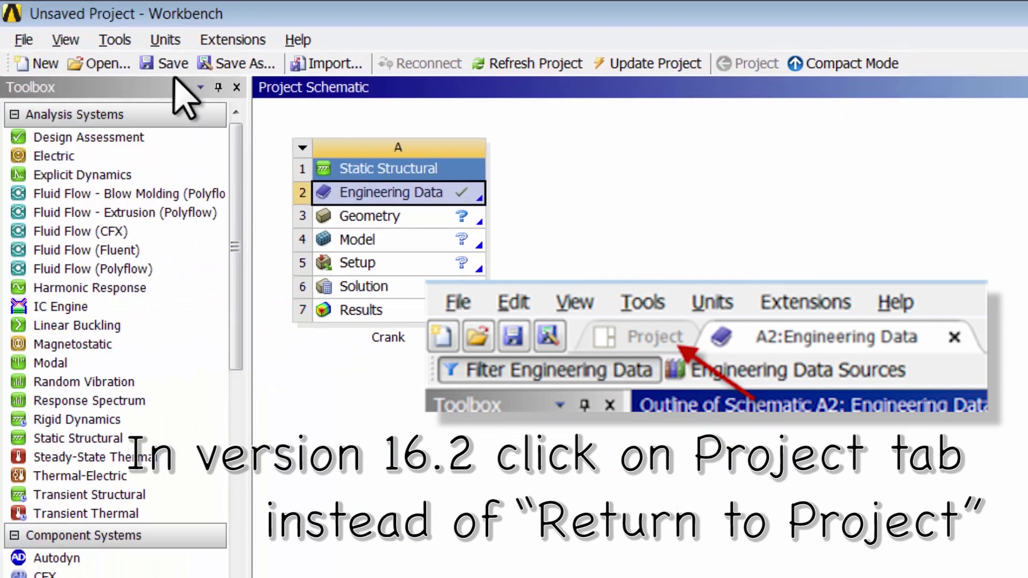
{"action": "left_click", "coordinate": [165, 64]}
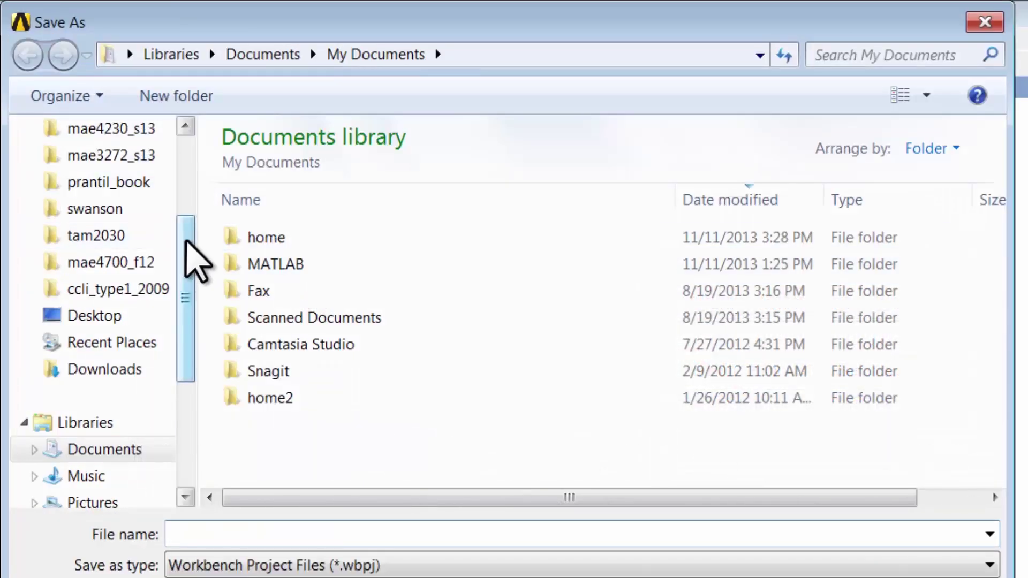
{"action": "left_click_drag", "start_coordinate": [194, 264], "coordinate": [195, 166]}
{"action": "left_click", "coordinate": [98, 166]}
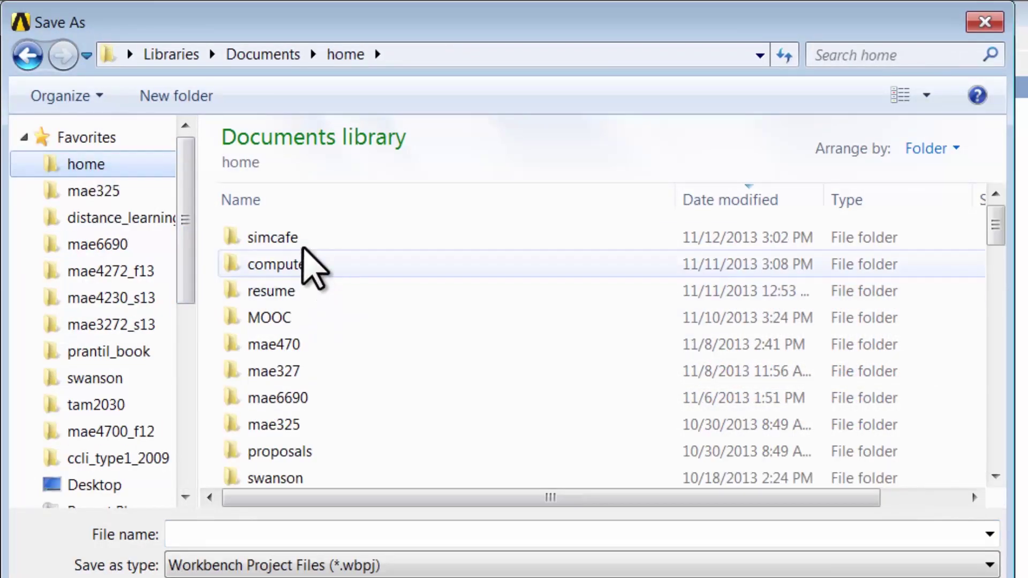
{"action": "double_click", "coordinate": [300, 238]}
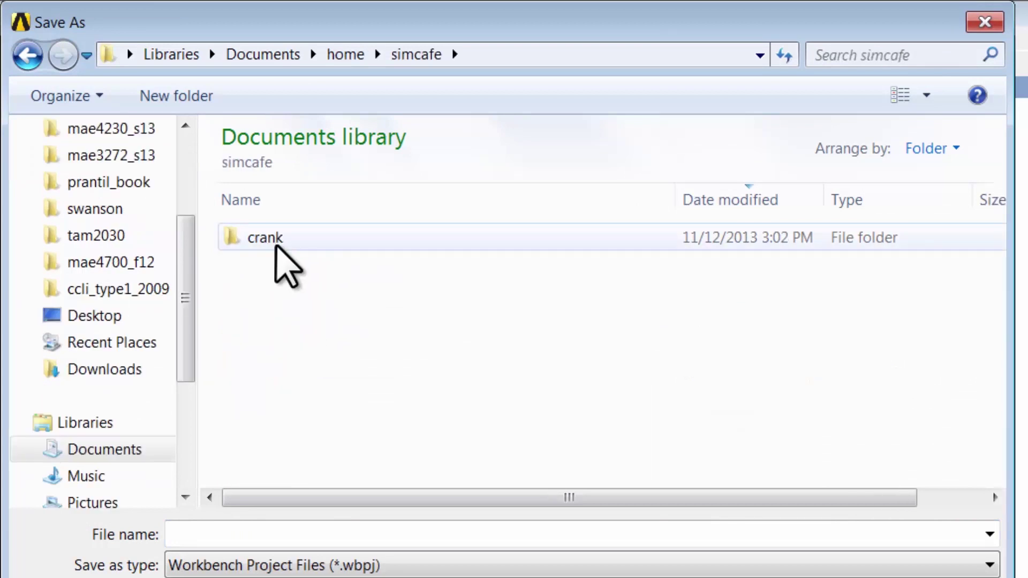
{"action": "double_click", "coordinate": [276, 245]}
{"action": "double_click", "coordinate": [276, 245]}
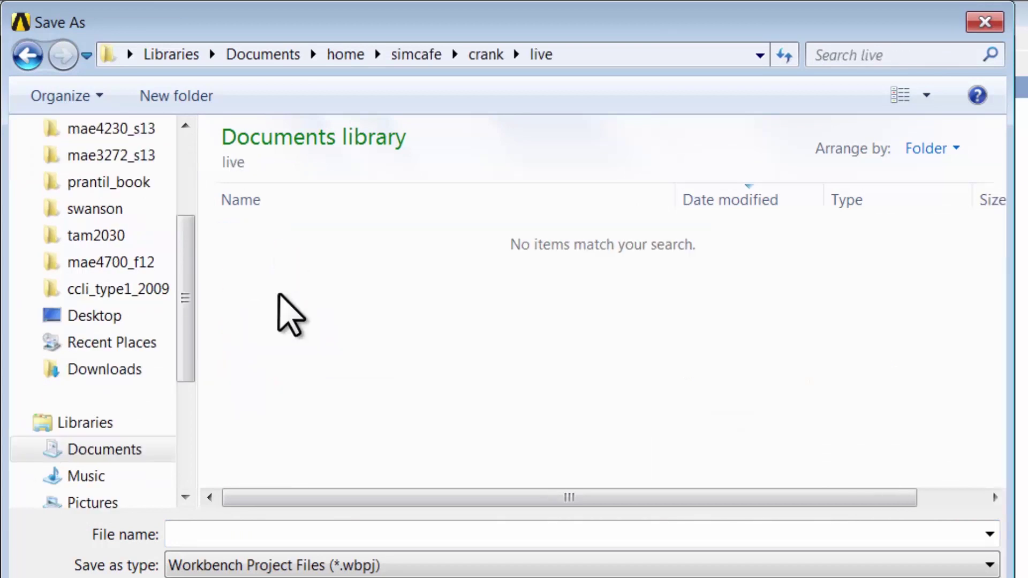
{"action": "left_click", "coordinate": [278, 534]}
{"action": "type", "text": "crank"}
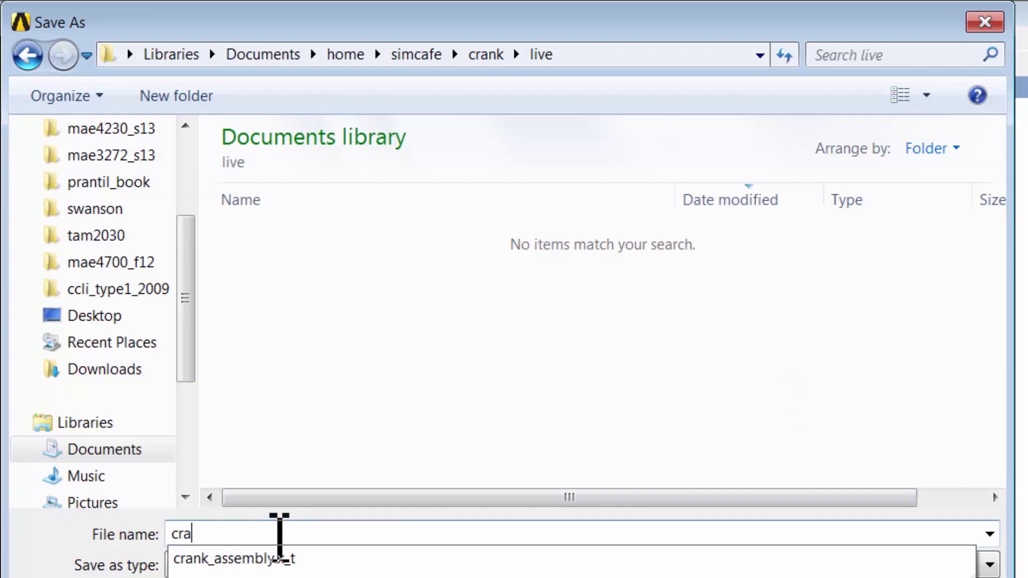